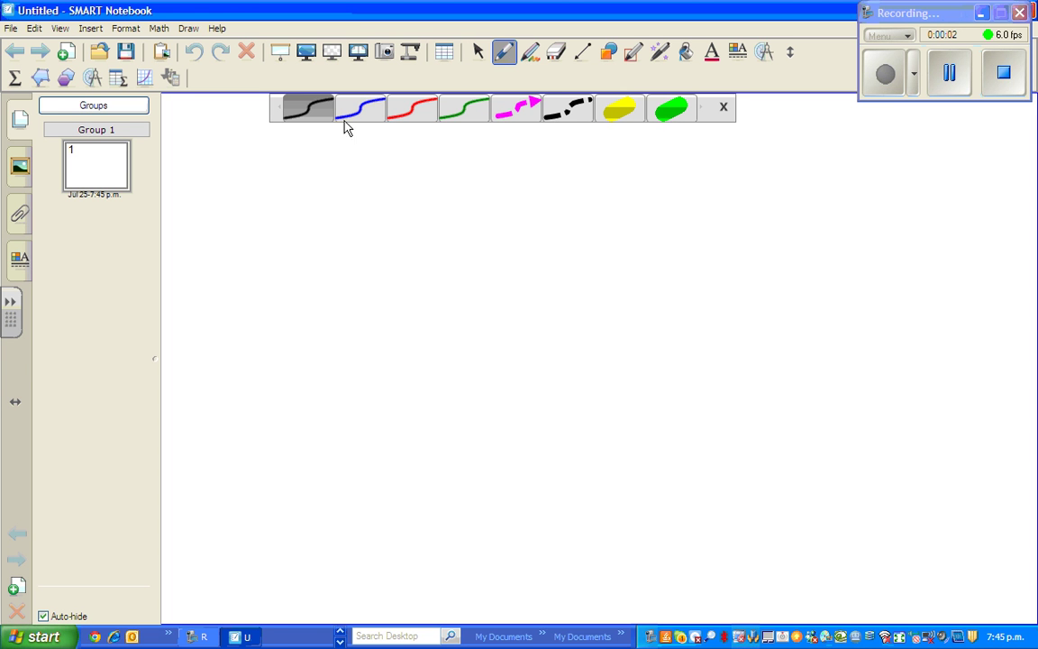
# Write y = (x+2)(x-1) in blue ink and begin the 'x intercept' heading below it
pyautogui.click(355, 112)
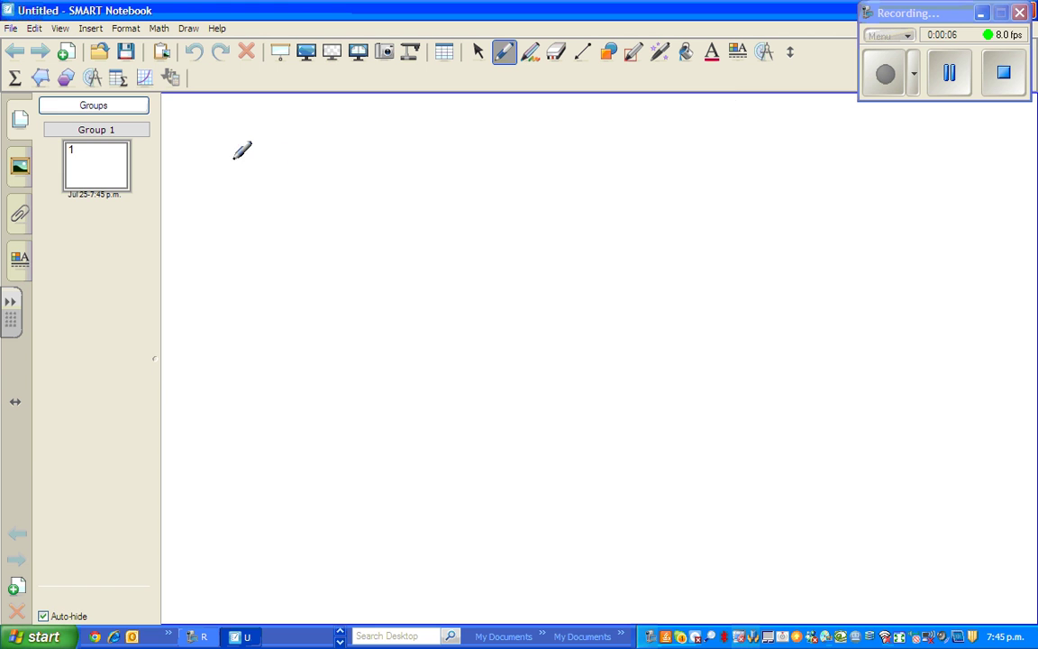
pyautogui.moveTo(243, 155)
pyautogui.mouseDown()
pyautogui.moveTo(248, 186)
pyautogui.moveTo(237, 200)
pyautogui.moveTo(250, 178)
pyautogui.mouseUp()
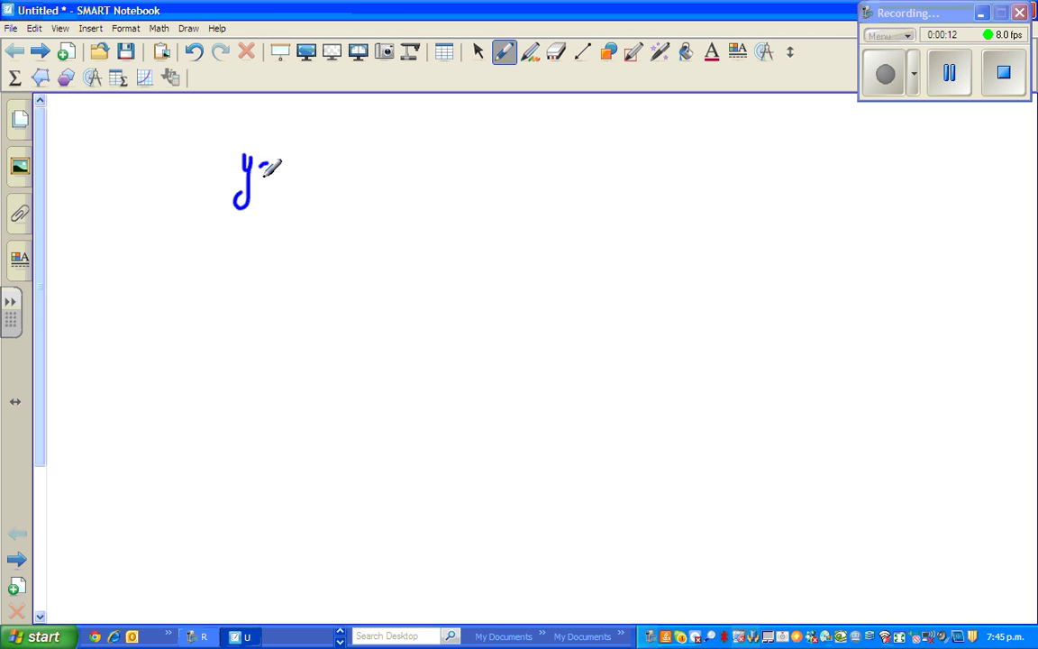
pyautogui.moveTo(261, 176)
pyautogui.mouseDown()
pyautogui.moveTo(341, 170)
pyautogui.moveTo(378, 153)
pyautogui.moveTo(370, 170)
pyautogui.moveTo(387, 168)
pyautogui.moveTo(390, 150)
pyautogui.moveTo(390, 179)
pyautogui.moveTo(404, 182)
pyautogui.moveTo(422, 152)
pyautogui.moveTo(423, 171)
pyautogui.moveTo(459, 182)
pyautogui.mouseUp()
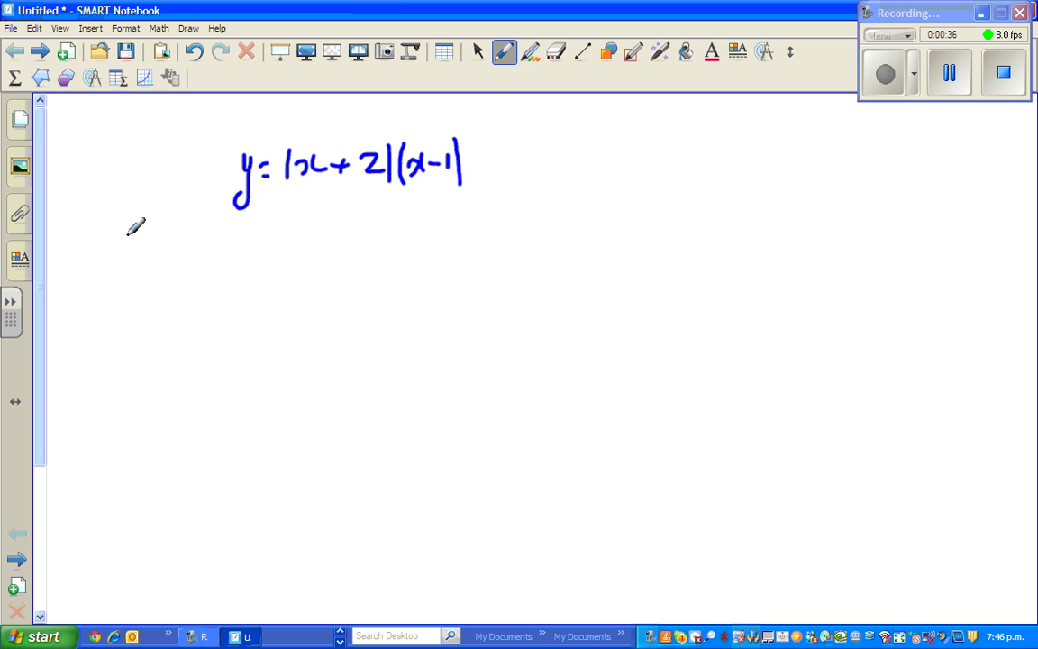
pyautogui.moveTo(127, 232)
pyautogui.mouseDown()
pyautogui.moveTo(168, 246)
pyautogui.moveTo(236, 240)
pyautogui.moveTo(230, 228)
pyautogui.moveTo(243, 222)
pyautogui.moveTo(251, 237)
pyautogui.moveTo(263, 227)
pyautogui.moveTo(252, 234)
pyautogui.moveTo(280, 242)
pyautogui.moveTo(286, 230)
pyautogui.moveTo(323, 238)
pyautogui.moveTo(316, 232)
pyautogui.moveTo(334, 259)
pyautogui.moveTo(334, 232)
pyautogui.moveTo(364, 215)
pyautogui.mouseUp()
# Finish and underline 'x intercept', add '(y=0)' beside it, and begin 0 = (x+2)(x-1) below
pyautogui.click(183, 225)
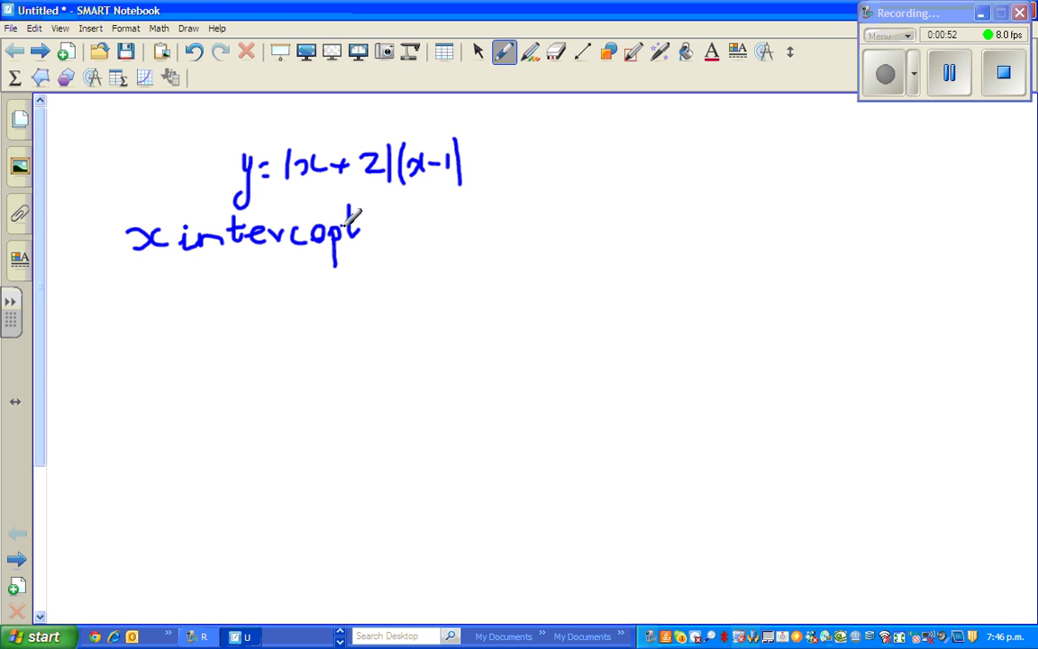
pyautogui.moveTo(134, 260); pyautogui.dragTo(358, 259)
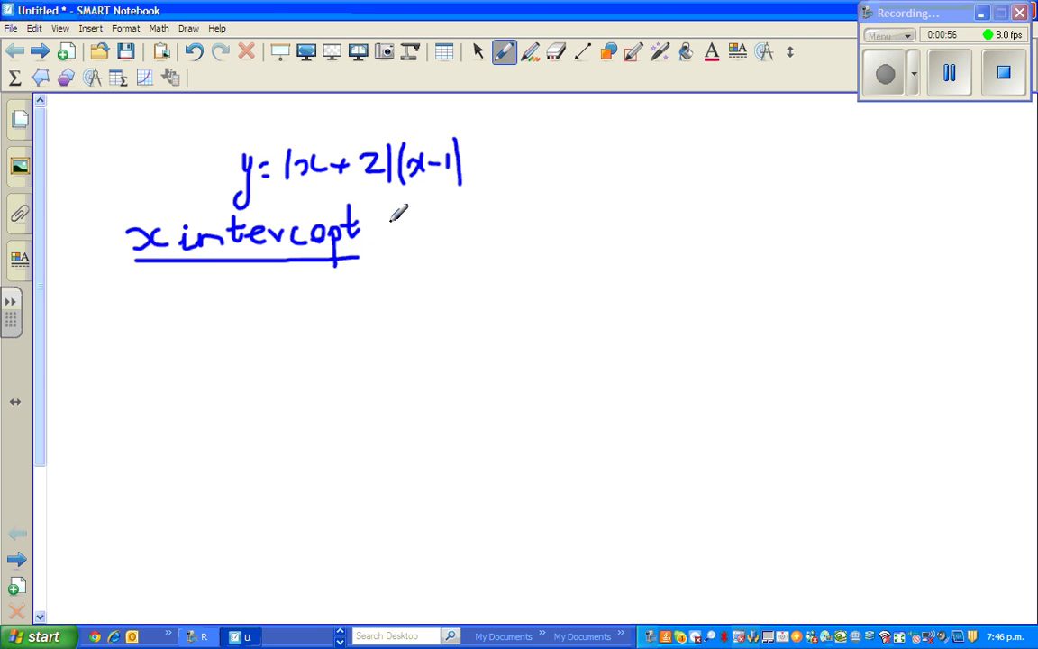
pyautogui.moveTo(391, 217)
pyautogui.mouseDown()
pyautogui.moveTo(398, 237)
pyautogui.moveTo(423, 219)
pyautogui.moveTo(412, 263)
pyautogui.mouseUp()
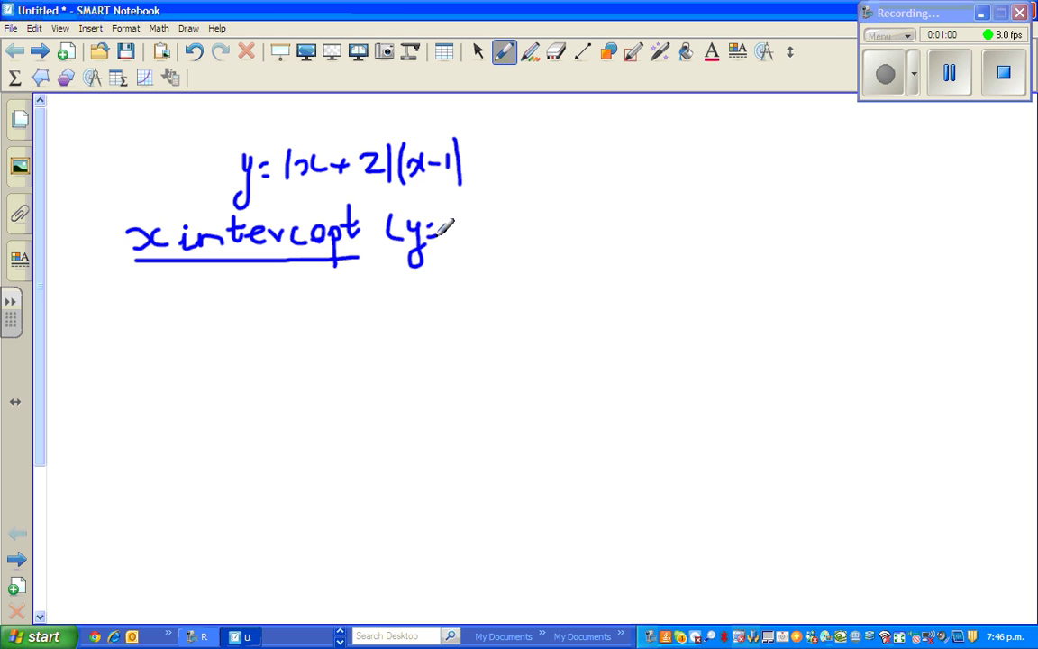
pyautogui.moveTo(457, 219)
pyautogui.mouseDown()
pyautogui.moveTo(450, 236)
pyautogui.moveTo(457, 218)
pyautogui.moveTo(478, 244)
pyautogui.mouseUp()
pyautogui.moveTo(180, 306)
pyautogui.mouseDown()
pyautogui.moveTo(223, 316)
pyautogui.moveTo(225, 327)
pyautogui.moveTo(322, 317)
pyautogui.moveTo(340, 337)
pyautogui.moveTo(413, 314)
pyautogui.moveTo(419, 323)
pyautogui.moveTo(420, 307)
pyautogui.moveTo(432, 345)
pyautogui.mouseUp()
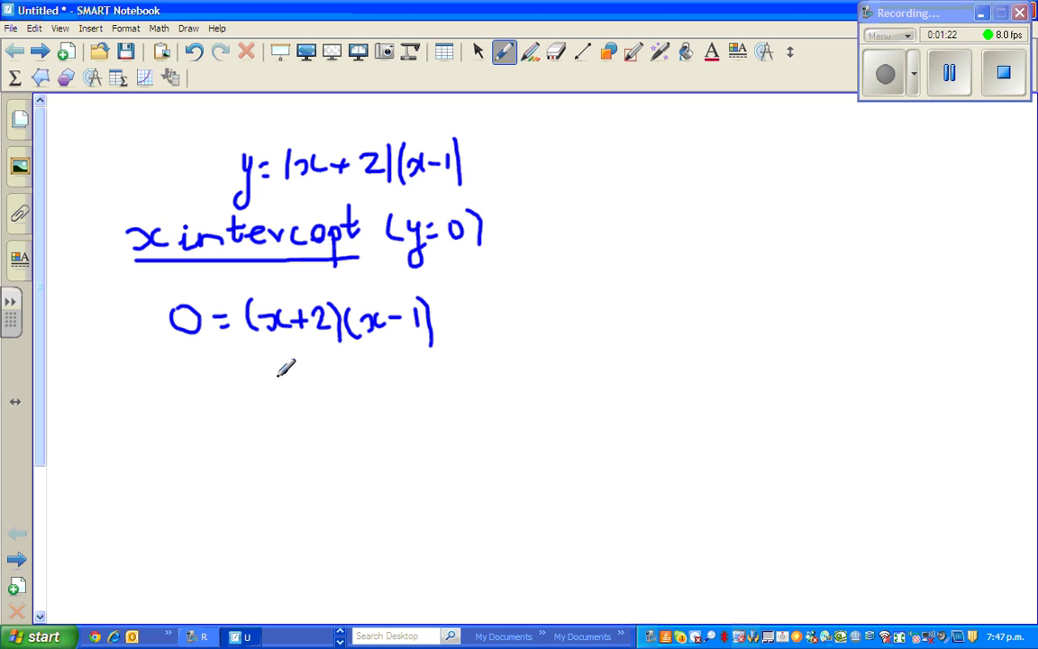
# Underline the factors (x+2) and (x-1) in red with arrows down to 0
pyautogui.click(505, 53)
pyautogui.click(420, 115)
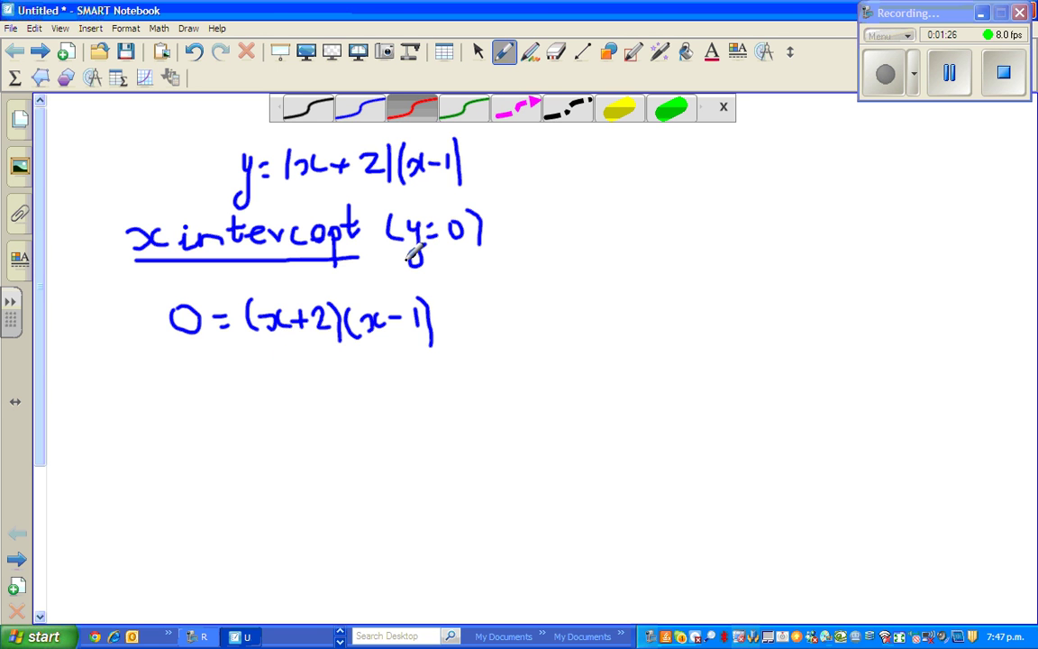
pyautogui.moveTo(265, 344)
pyautogui.mouseDown()
pyautogui.moveTo(334, 347)
pyautogui.moveTo(288, 385)
pyautogui.moveTo(296, 376)
pyautogui.moveTo(286, 417)
pyautogui.moveTo(287, 406)
pyautogui.mouseUp()
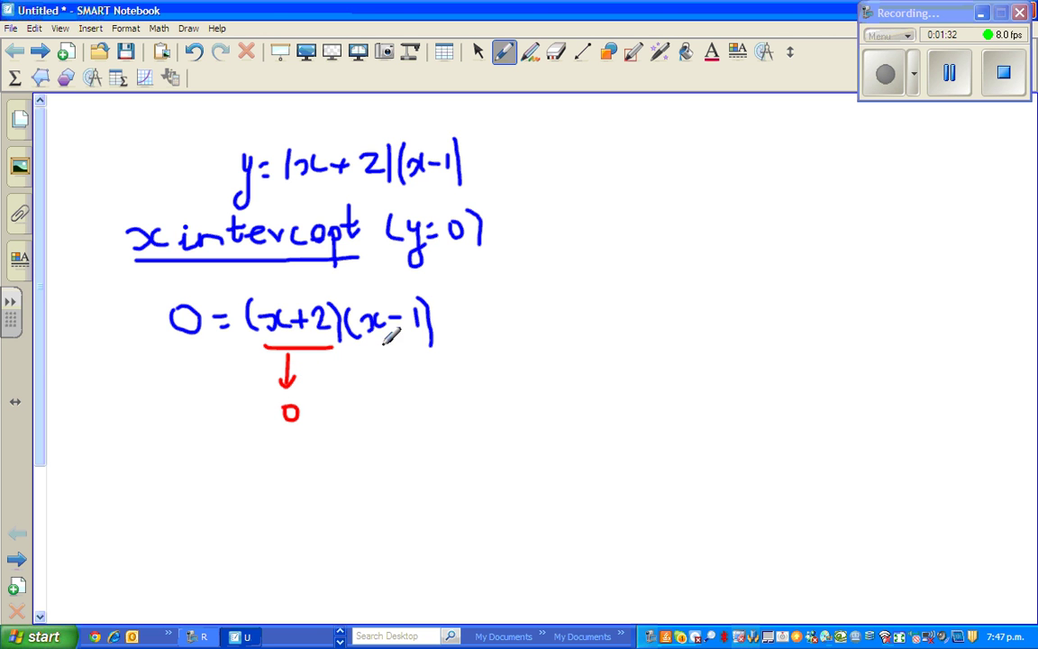
pyautogui.moveTo(365, 341)
pyautogui.mouseDown()
pyautogui.moveTo(433, 333)
pyautogui.moveTo(398, 372)
pyautogui.mouseUp()
pyautogui.moveTo(390, 372); pyautogui.dragTo(405, 365)
pyautogui.moveTo(392, 407); pyautogui.dragTo(394, 406)
# In green, solve x+2=0 giving x=-2 and x-1=0 giving x=1
pyautogui.click(506, 52)
pyautogui.click(463, 102)
pyautogui.moveTo(186, 443)
pyautogui.mouseDown()
pyautogui.moveTo(239, 450)
pyautogui.moveTo(227, 459)
pyautogui.moveTo(253, 440)
pyautogui.moveTo(247, 457)
pyautogui.moveTo(272, 462)
pyautogui.moveTo(285, 442)
pyautogui.moveTo(278, 458)
pyautogui.moveTo(317, 457)
pyautogui.moveTo(306, 437)
pyautogui.moveTo(379, 452)
pyautogui.moveTo(352, 460)
pyautogui.moveTo(377, 449)
pyautogui.moveTo(380, 464)
pyautogui.moveTo(413, 443)
pyautogui.moveTo(410, 457)
pyautogui.moveTo(425, 444)
pyautogui.moveTo(420, 455)
pyautogui.moveTo(490, 450)
pyautogui.mouseUp()
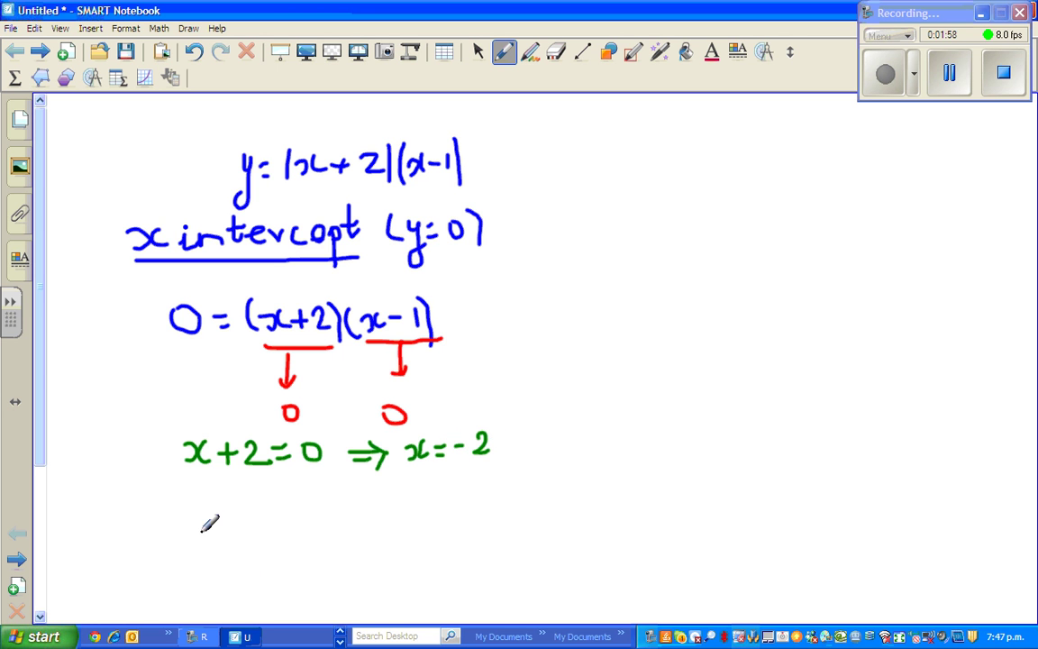
pyautogui.moveTo(187, 493)
pyautogui.mouseDown()
pyautogui.moveTo(200, 492)
pyautogui.moveTo(192, 515)
pyautogui.moveTo(248, 497)
pyautogui.moveTo(254, 511)
pyautogui.moveTo(287, 504)
pyautogui.moveTo(312, 486)
pyautogui.moveTo(382, 487)
pyautogui.mouseUp()
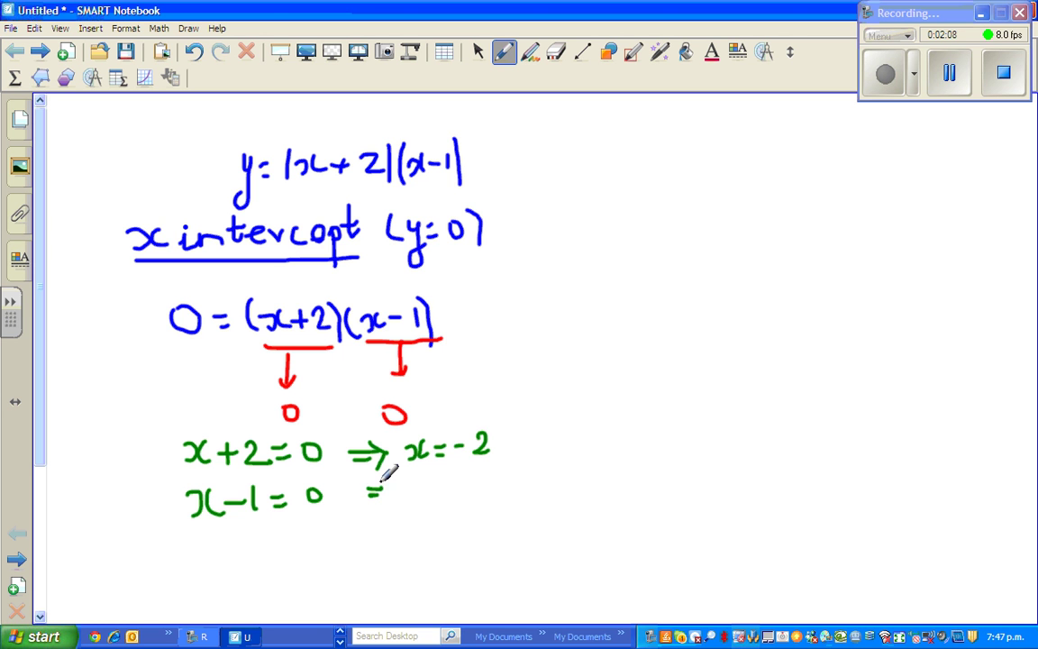
pyautogui.moveTo(378, 483)
pyautogui.mouseDown()
pyautogui.moveTo(386, 503)
pyautogui.moveTo(413, 490)
pyautogui.moveTo(407, 500)
pyautogui.moveTo(479, 487)
pyautogui.mouseUp()
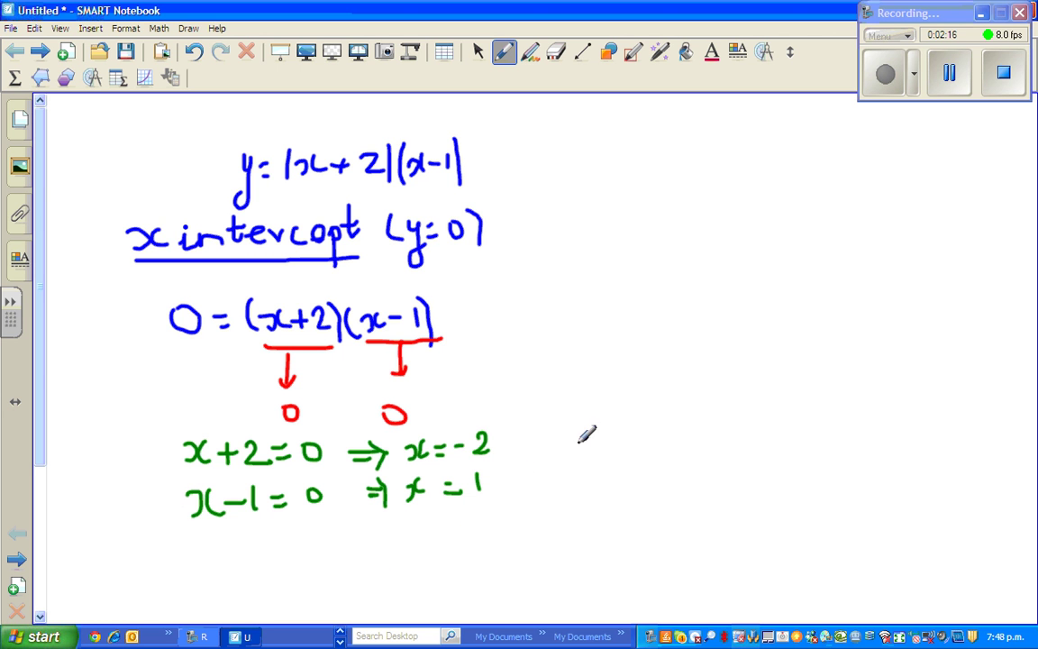
pyautogui.click(506, 52)
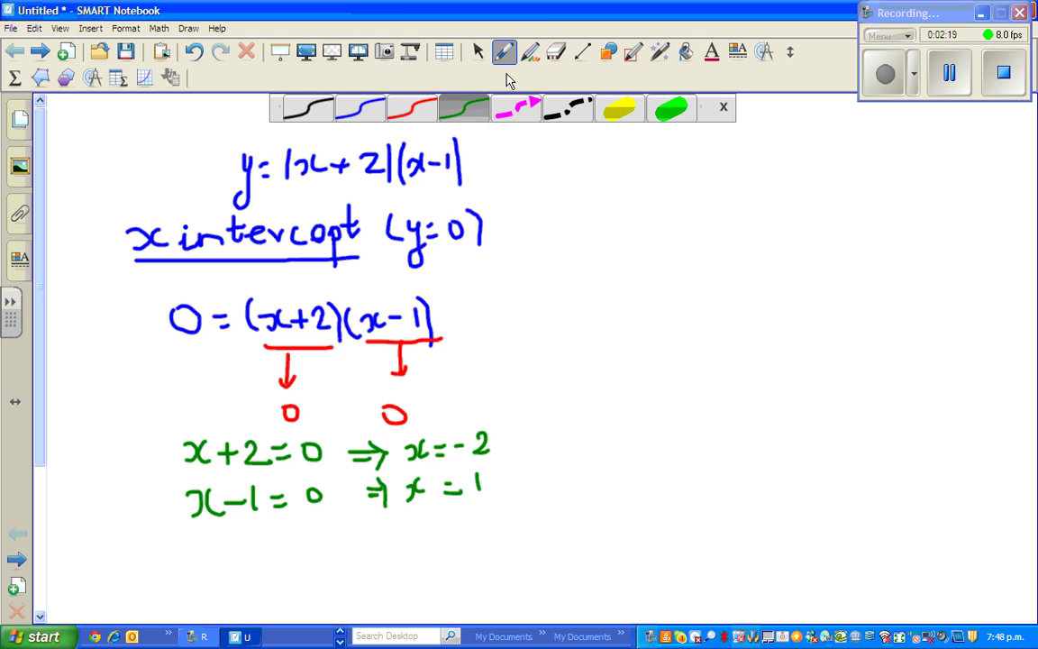
# Draw a black vertical divider and write the underlined heading 'y intercept (x=0)'
pyautogui.click(355, 118)
pyautogui.click(308, 108)
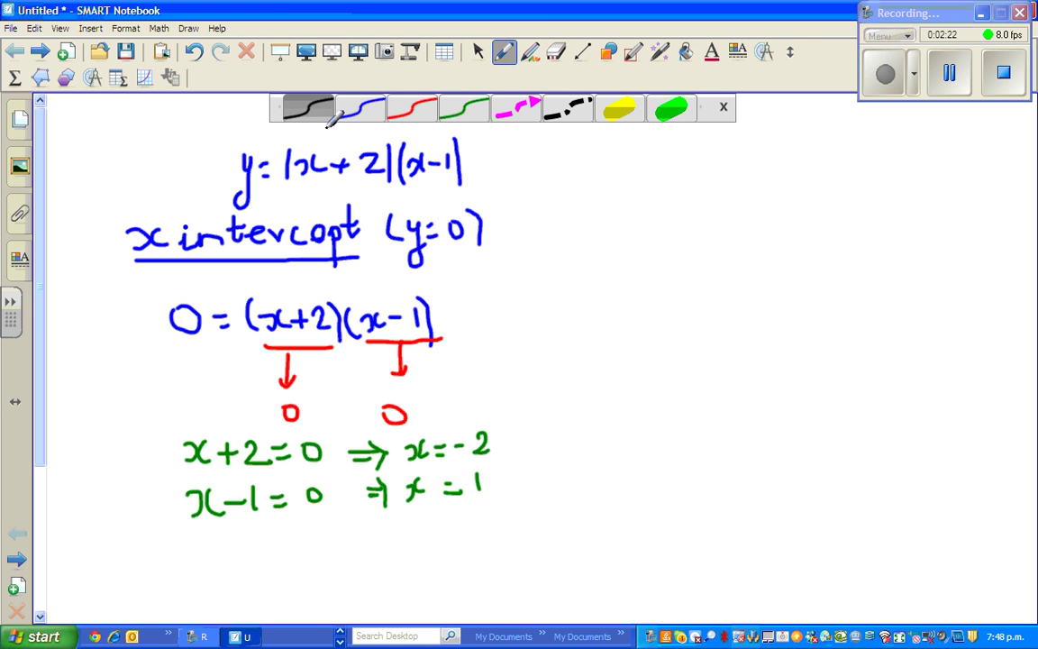
pyautogui.moveTo(536, 290); pyautogui.dragTo(536, 491)
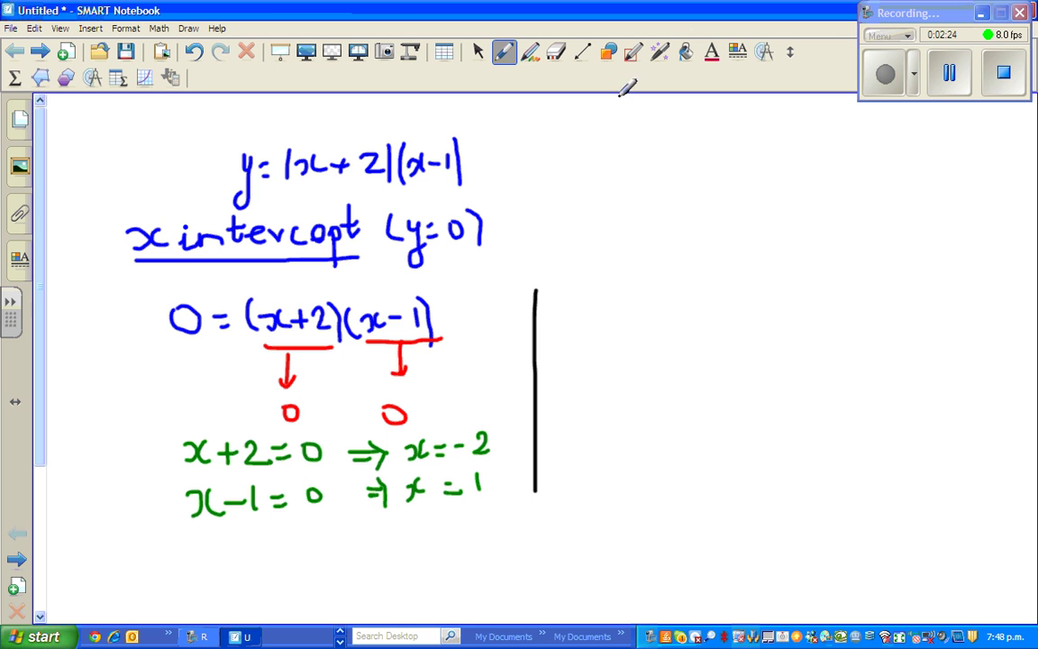
pyautogui.moveTo(588, 227)
pyautogui.mouseDown()
pyautogui.moveTo(600, 226)
pyautogui.moveTo(587, 300)
pyautogui.mouseUp()
pyautogui.moveTo(620, 232)
pyautogui.mouseDown()
pyautogui.moveTo(665, 226)
pyautogui.moveTo(667, 210)
pyautogui.moveTo(678, 241)
pyautogui.moveTo(662, 231)
pyautogui.moveTo(673, 223)
pyautogui.moveTo(678, 242)
pyautogui.moveTo(690, 230)
pyautogui.moveTo(720, 236)
pyautogui.moveTo(729, 223)
pyautogui.moveTo(737, 237)
pyautogui.moveTo(771, 225)
pyautogui.moveTo(778, 272)
pyautogui.mouseUp()
pyautogui.click(621, 220)
pyautogui.moveTo(773, 225)
pyautogui.mouseDown()
pyautogui.moveTo(794, 225)
pyautogui.moveTo(799, 210)
pyautogui.moveTo(819, 236)
pyautogui.moveTo(846, 235)
pyautogui.moveTo(886, 213)
pyautogui.moveTo(897, 234)
pyautogui.mouseUp()
pyautogui.moveTo(599, 266); pyautogui.dragTo(913, 239)
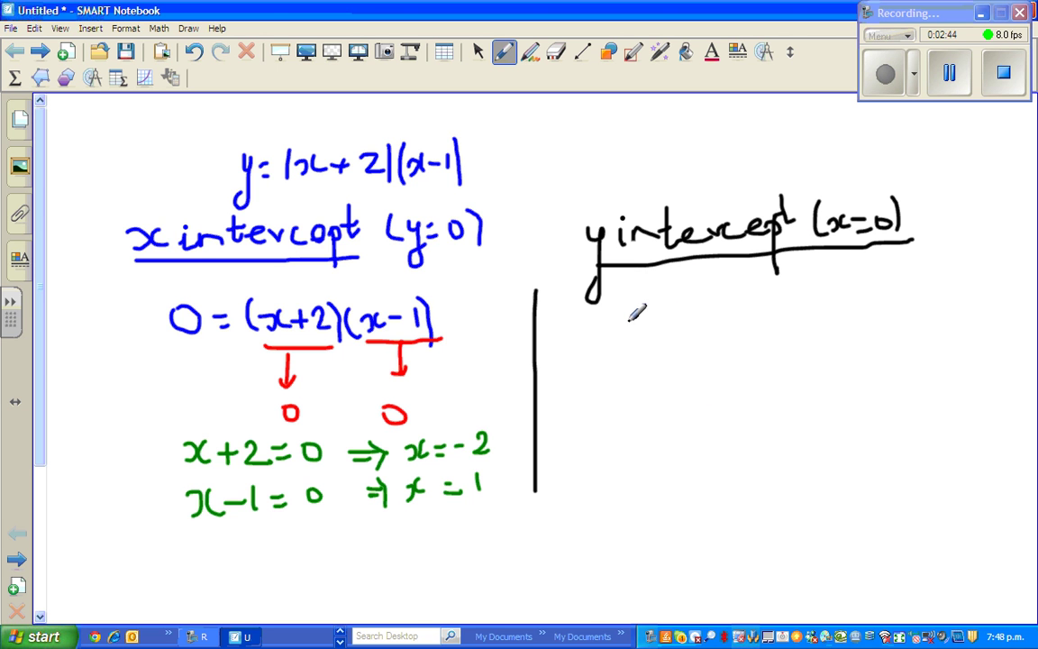
# Work out y = (0+2)(0-1) beneath the heading to get y = -2
pyautogui.moveTo(623, 322); pyautogui.dragTo(631, 338)
pyautogui.moveTo(639, 320)
pyautogui.mouseDown()
pyautogui.moveTo(628, 377)
pyautogui.moveTo(673, 316)
pyautogui.moveTo(690, 342)
pyautogui.moveTo(720, 322)
pyautogui.moveTo(712, 315)
pyautogui.moveTo(754, 322)
pyautogui.moveTo(740, 334)
pyautogui.moveTo(774, 322)
pyautogui.moveTo(819, 335)
pyautogui.moveTo(825, 310)
pyautogui.moveTo(855, 313)
pyautogui.moveTo(864, 329)
pyautogui.moveTo(888, 321)
pyautogui.moveTo(881, 341)
pyautogui.mouseUp()
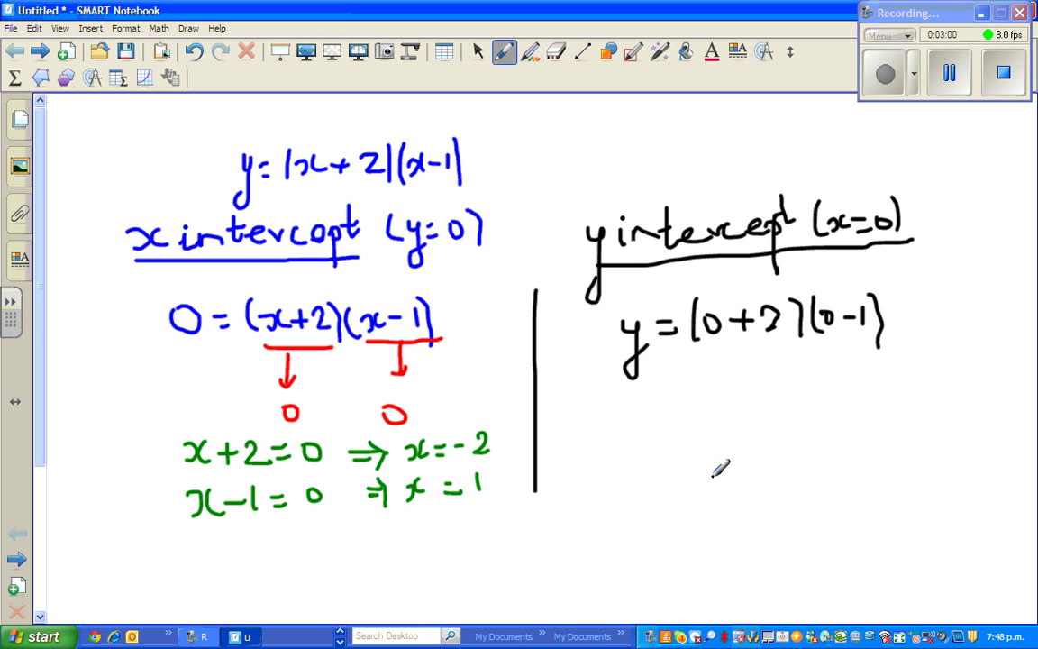
pyautogui.moveTo(631, 392)
pyautogui.mouseDown()
pyautogui.moveTo(647, 397)
pyautogui.moveTo(641, 460)
pyautogui.mouseUp()
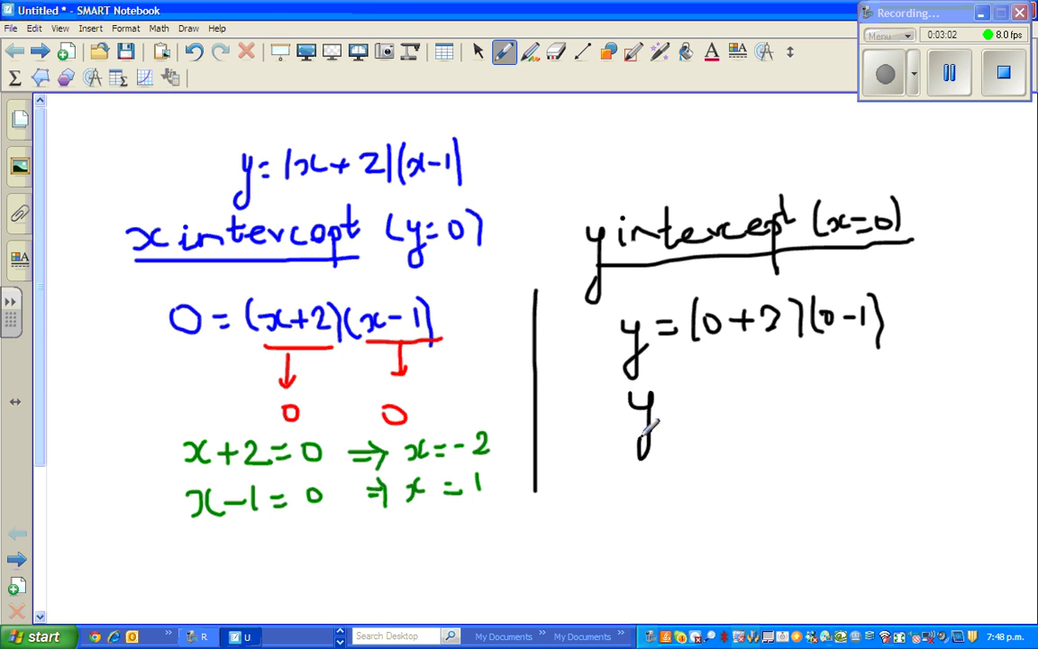
pyautogui.moveTo(677, 392); pyautogui.dragTo(692, 391)
pyautogui.moveTo(676, 400); pyautogui.dragTo(776, 397)
pyautogui.moveTo(775, 375)
pyautogui.mouseDown()
pyautogui.moveTo(755, 396)
pyautogui.moveTo(802, 385)
pyautogui.moveTo(812, 399)
pyautogui.moveTo(841, 374)
pyautogui.mouseUp()
pyautogui.moveTo(828, 388)
pyautogui.mouseDown()
pyautogui.moveTo(872, 374)
pyautogui.moveTo(902, 392)
pyautogui.mouseUp()
# Write an underlined 'Vertex' heading in black below the x-intercept work
pyautogui.scroll(-5, 881, 423)
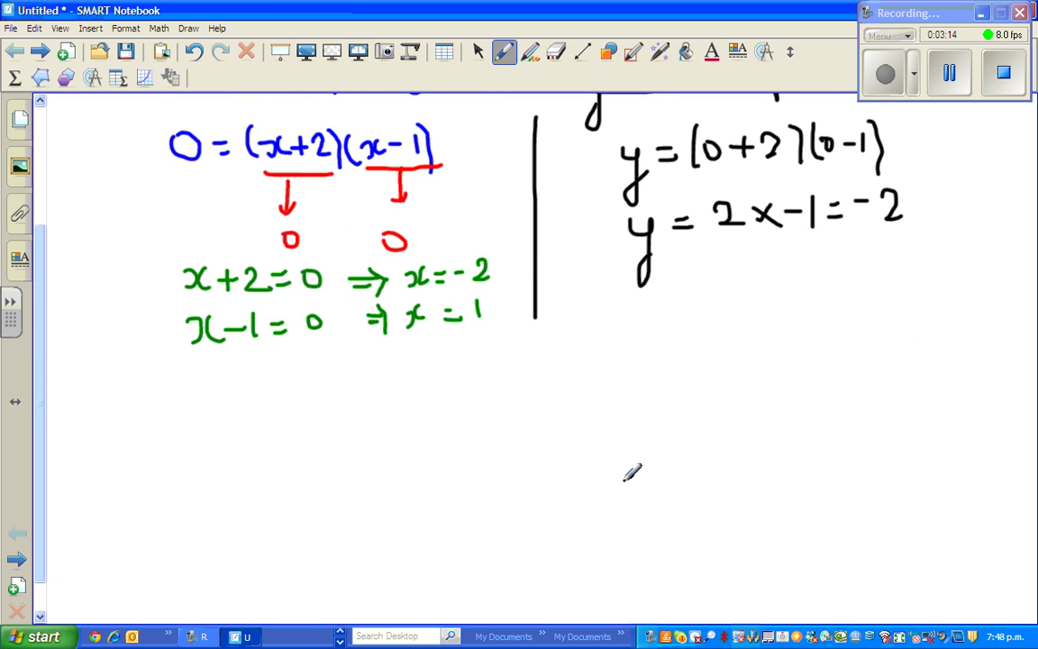
pyautogui.moveTo(318, 379)
pyautogui.mouseDown()
pyautogui.moveTo(326, 410)
pyautogui.moveTo(336, 378)
pyautogui.moveTo(362, 410)
pyautogui.moveTo(391, 387)
pyautogui.moveTo(415, 399)
pyautogui.moveTo(410, 377)
pyautogui.mouseUp()
pyautogui.moveTo(414, 394)
pyautogui.mouseDown()
pyautogui.moveTo(431, 402)
pyautogui.moveTo(445, 377)
pyautogui.moveTo(454, 395)
pyautogui.mouseUp()
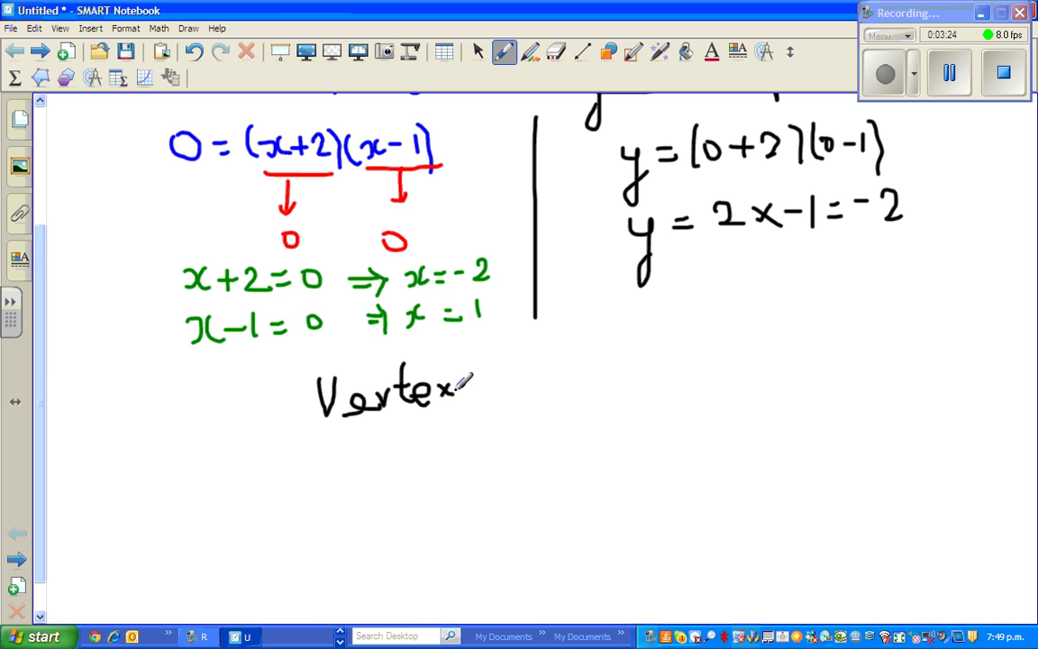
pyautogui.moveTo(308, 421); pyautogui.dragTo(479, 423)
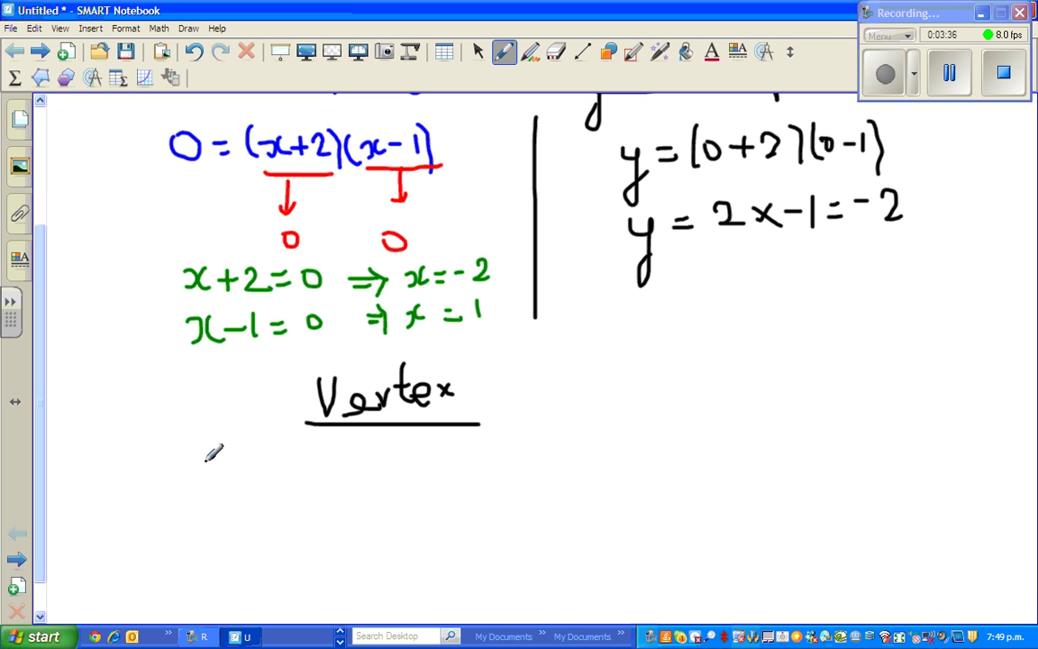
# Write the vertex x-coordinate x_v = (-2+1)/2 = -1/2 beneath the heading
pyautogui.moveTo(193, 478)
pyautogui.mouseDown()
pyautogui.moveTo(214, 466)
pyautogui.moveTo(245, 487)
pyautogui.moveTo(251, 471)
pyautogui.moveTo(288, 468)
pyautogui.moveTo(288, 479)
pyautogui.mouseUp()
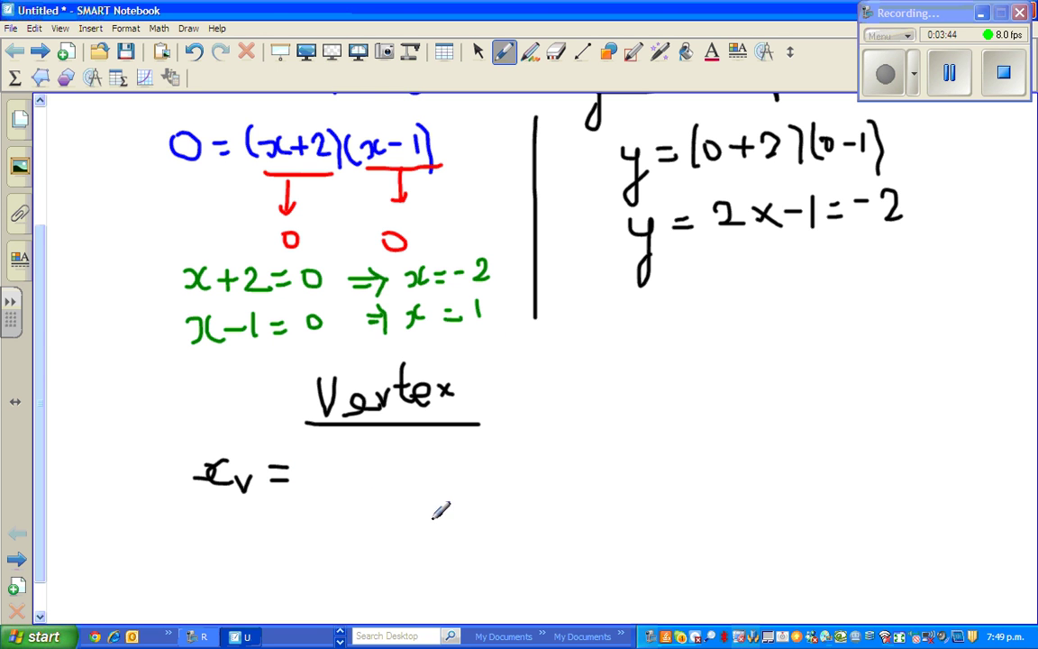
pyautogui.moveTo(316, 468)
pyautogui.mouseDown()
pyautogui.moveTo(344, 458)
pyautogui.moveTo(349, 481)
pyautogui.moveTo(362, 482)
pyautogui.moveTo(398, 468)
pyautogui.moveTo(382, 491)
pyautogui.mouseUp()
pyautogui.moveTo(417, 453); pyautogui.dragTo(418, 475)
pyautogui.moveTo(345, 494)
pyautogui.mouseDown()
pyautogui.moveTo(416, 488)
pyautogui.moveTo(378, 506)
pyautogui.moveTo(412, 518)
pyautogui.mouseUp()
pyautogui.moveTo(450, 472)
pyautogui.mouseDown()
pyautogui.moveTo(512, 453)
pyautogui.moveTo(505, 477)
pyautogui.moveTo(528, 471)
pyautogui.moveTo(532, 501)
pyautogui.mouseUp()
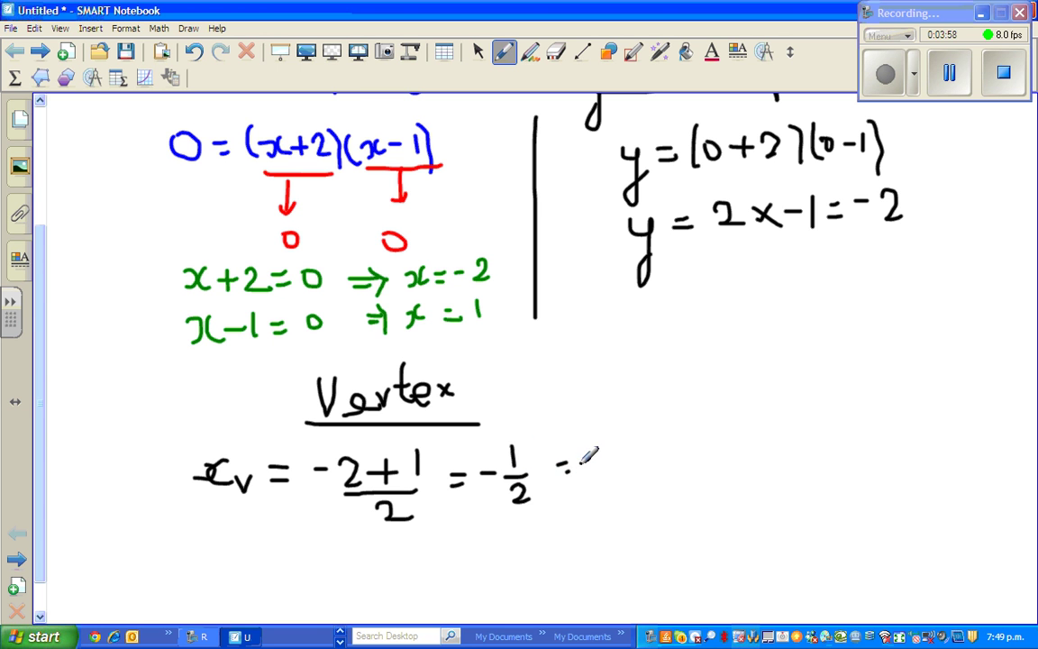